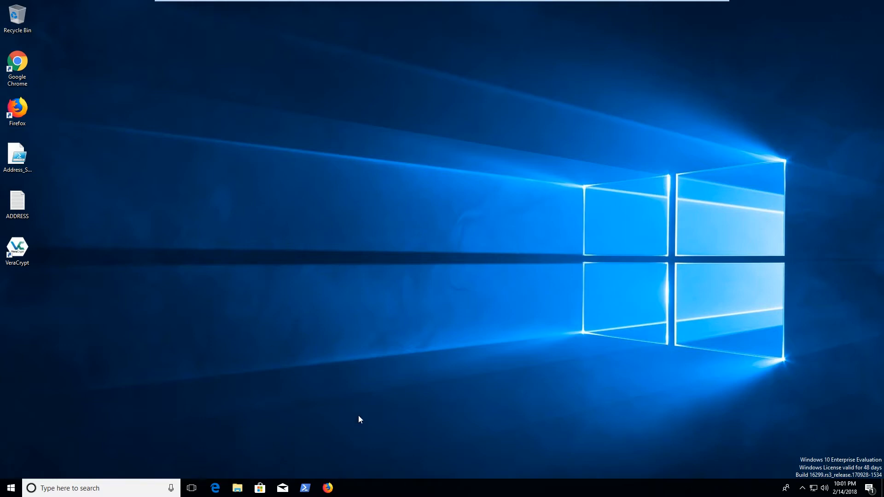
Open the Local Group Policy Editor by running gpedit.msc and maximize its window
{"action": "key", "text": "super+r"}
{"action": "type", "text": "gpde"}
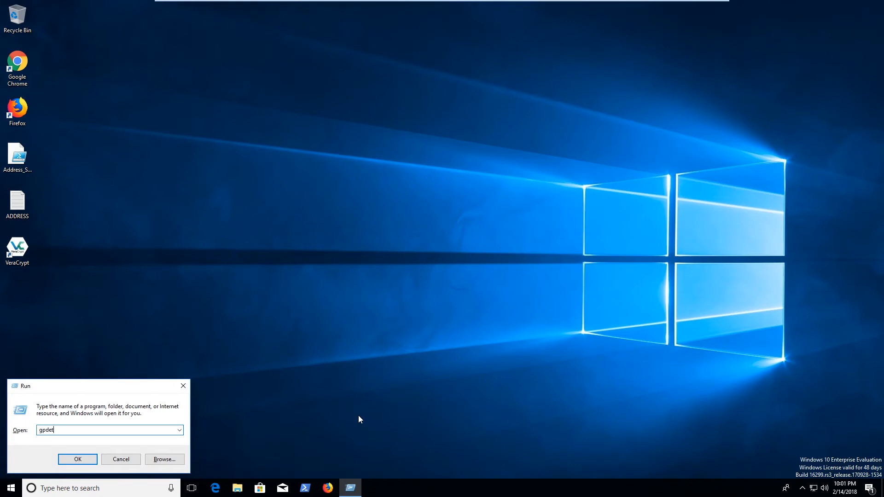
{"action": "key", "text": "BackSpace"}
{"action": "key", "text": "BackSpace"}
{"action": "key", "text": "BackSpace"}
{"action": "type", "text": "edit.msc"}
{"action": "key", "text": "Return"}
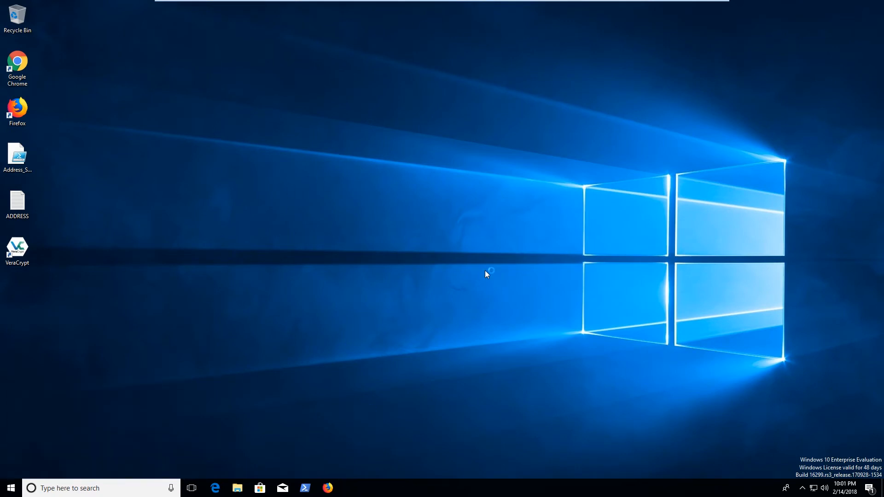
{"action": "left_click", "coordinate": [387, 79]}
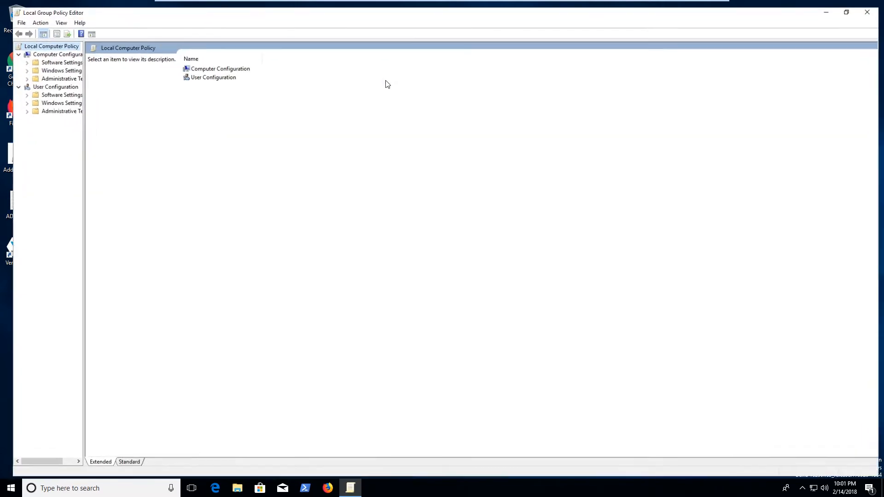
Search Windows for gpedit and dismiss the search
{"action": "key", "text": "super"}
{"action": "type", "text": "gpedit"}
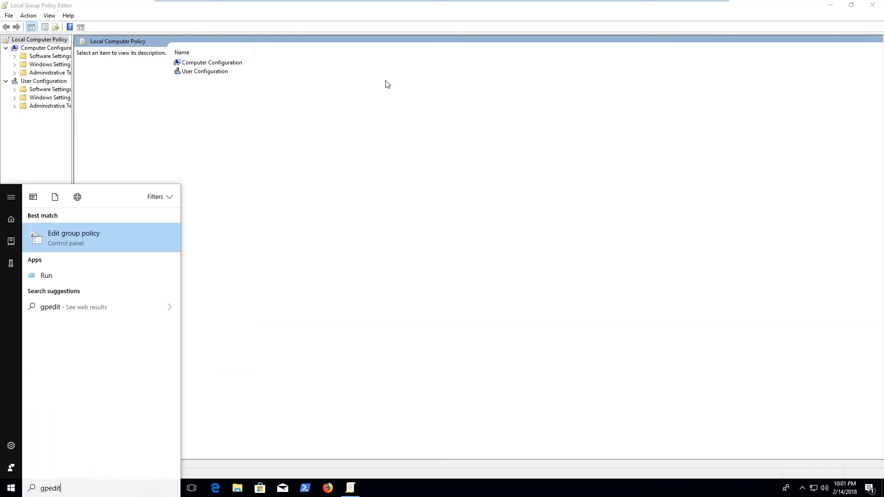
{"action": "key", "text": "Escape"}
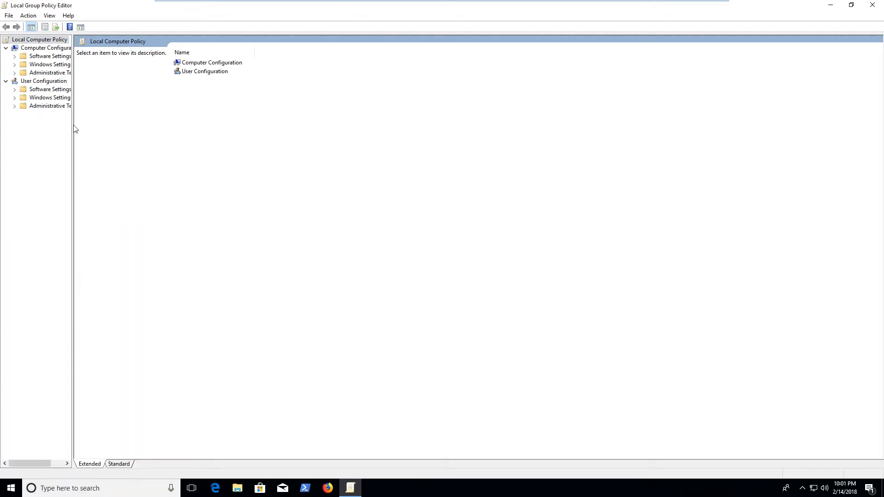
Widen the policy tree and open Password Policy under Computer Configuration > Windows Settings > Security Settings > Account Policies
{"action": "left_click_drag", "start_coordinate": [73, 125], "coordinate": [166, 129]}
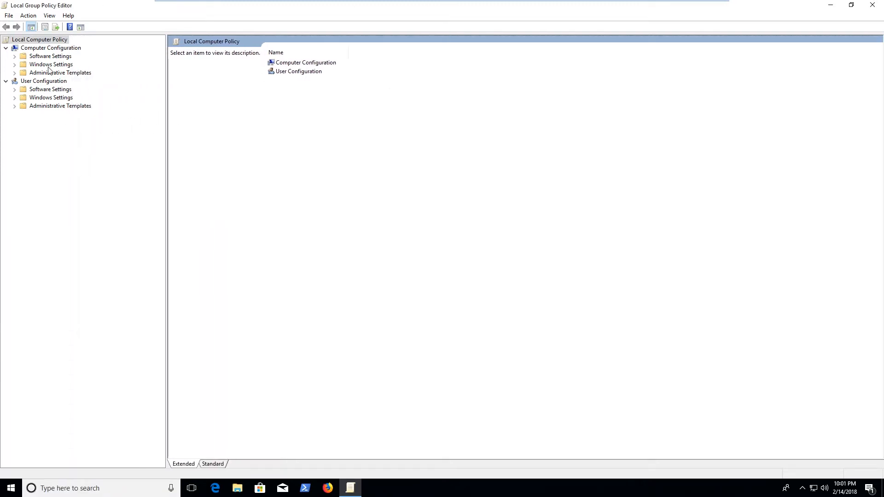
{"action": "left_click", "coordinate": [14, 65]}
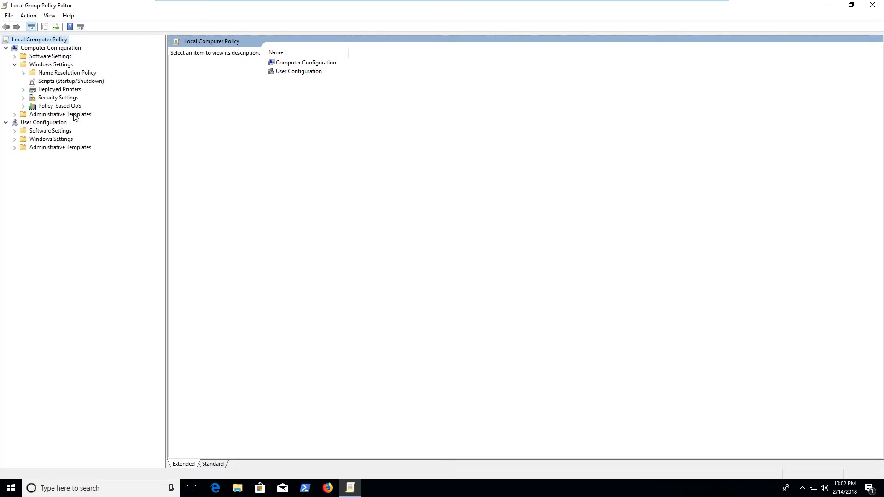
{"action": "left_click", "coordinate": [24, 97]}
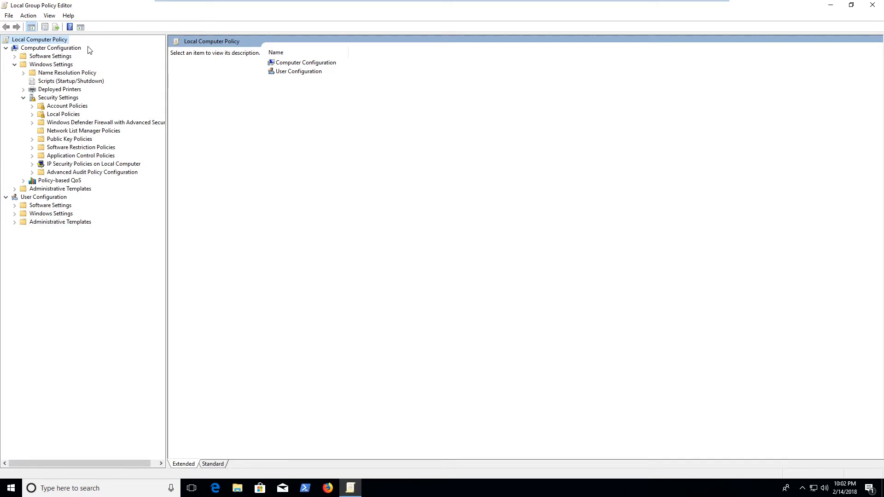
{"action": "left_click", "coordinate": [60, 106]}
{"action": "left_click", "coordinate": [32, 106]}
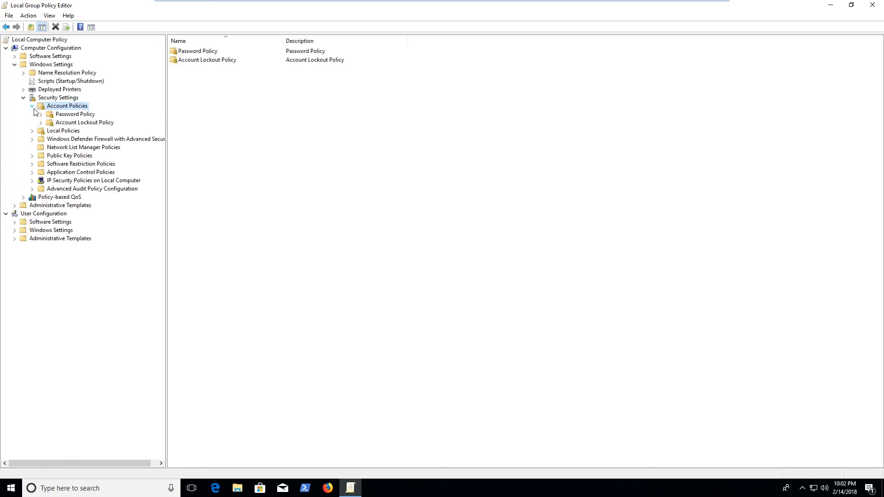
{"action": "left_click", "coordinate": [63, 122]}
{"action": "left_click", "coordinate": [65, 115]}
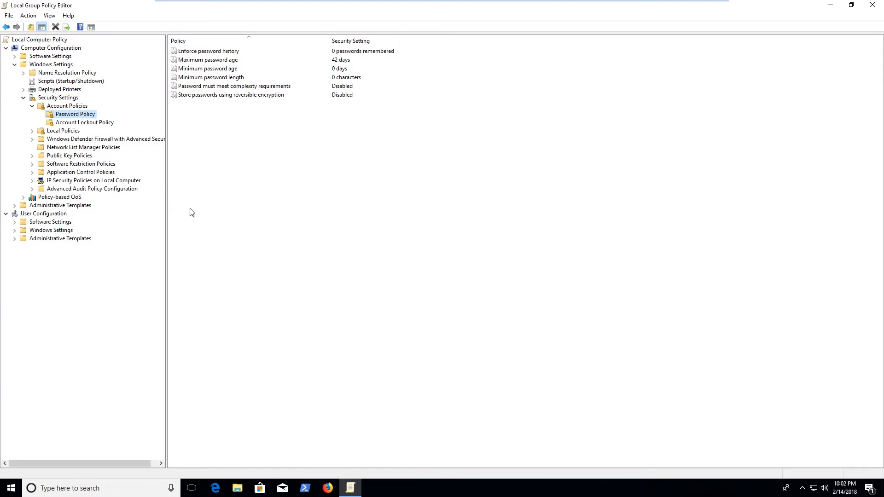
Read the explanation of Enforce password history and set the policy to 24 passwords remembered
{"action": "double_click", "coordinate": [245, 51]}
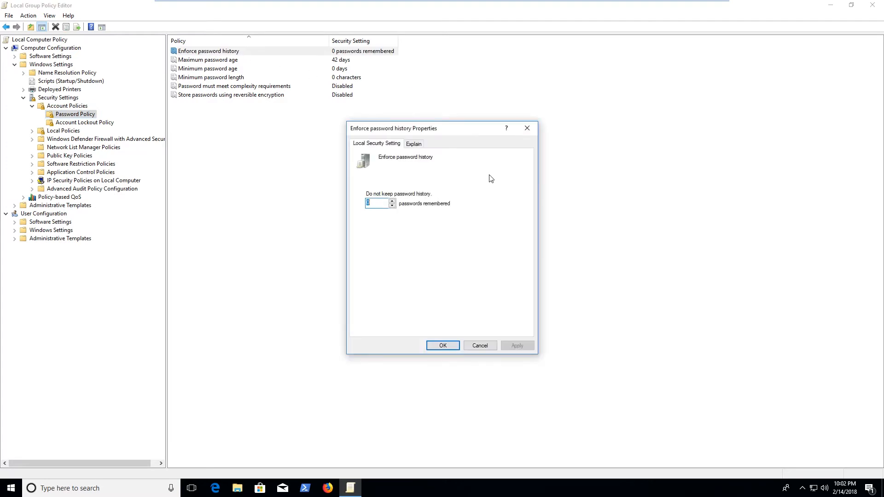
{"action": "left_click", "coordinate": [414, 143]}
{"action": "left_click", "coordinate": [396, 146]}
{"action": "left_click", "coordinate": [409, 145]}
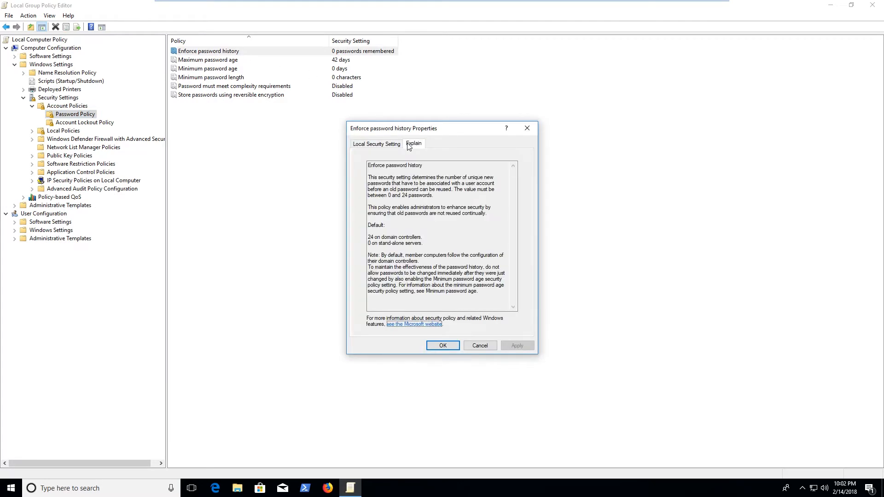
{"action": "left_click", "coordinate": [382, 145]}
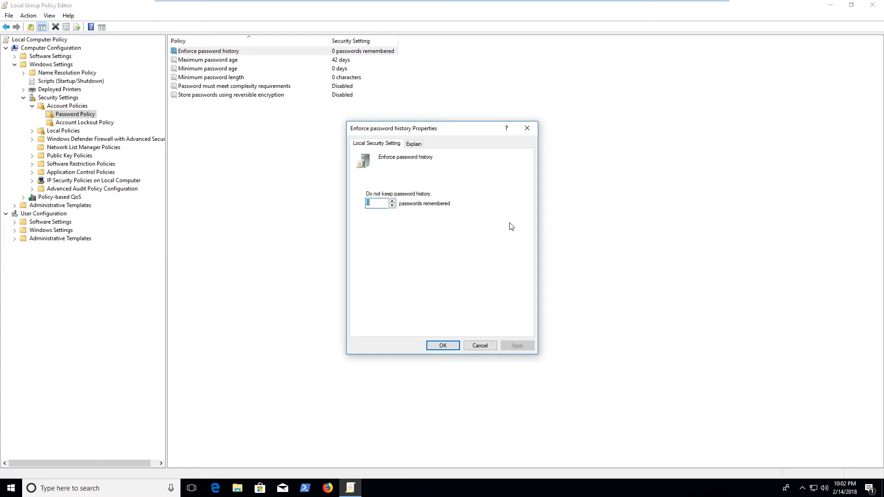
{"action": "type", "text": "00000"}
{"action": "key", "text": "BackSpace"}
{"action": "key", "text": "BackSpace"}
{"action": "key", "text": "BackSpace"}
{"action": "key", "text": "BackSpace"}
{"action": "key", "text": "BackSpace"}
{"action": "type", "text": "1000"}
{"action": "key", "text": "BackSpace"}
{"action": "type", "text": "100"}
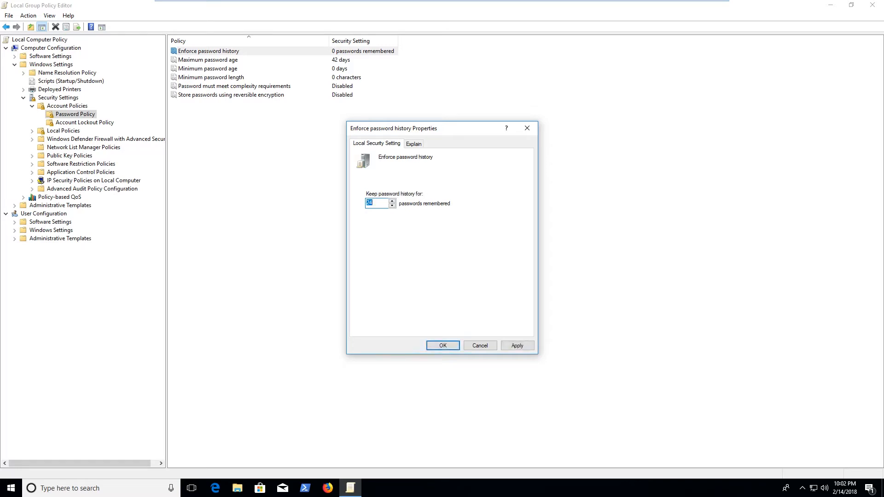
{"action": "type", "text": "2"}
{"action": "key", "text": "BackSpace"}
{"action": "type", "text": "126"}
{"action": "left_click", "coordinate": [517, 345]}
{"action": "left_click", "coordinate": [456, 347]}
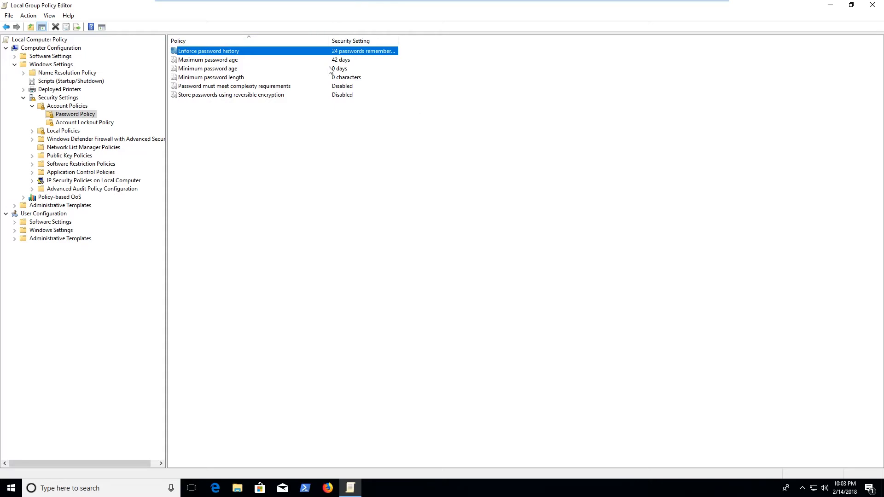
Set the Maximum password age policy to 999 days and apply it
{"action": "left_click", "coordinate": [297, 60]}
{"action": "double_click", "coordinate": [297, 60]}
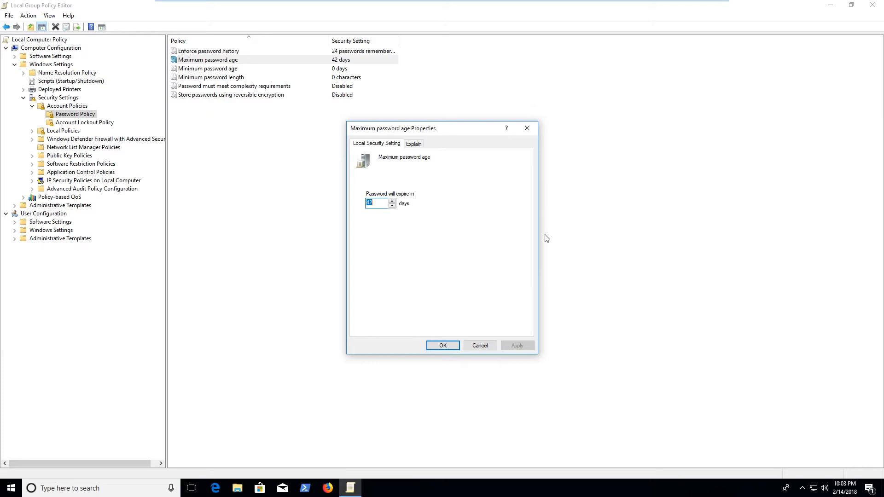
{"action": "type", "text": "0999"}
{"action": "key", "text": "BackSpace"}
{"action": "key", "text": "BackSpace"}
{"action": "type", "text": "9"}
{"action": "key", "text": "BackSpace"}
{"action": "key", "text": "BackSpace"}
{"action": "key", "text": "BackSpace"}
{"action": "type", "text": "999"}
{"action": "key", "text": "BackSpace"}
{"action": "key", "text": "BackSpace"}
{"action": "key", "text": "BackSpace"}
{"action": "type", "text": "999"}
{"action": "double_click", "coordinate": [371, 203]}
{"action": "left_click", "coordinate": [523, 346]}
{"action": "left_click", "coordinate": [443, 346]}
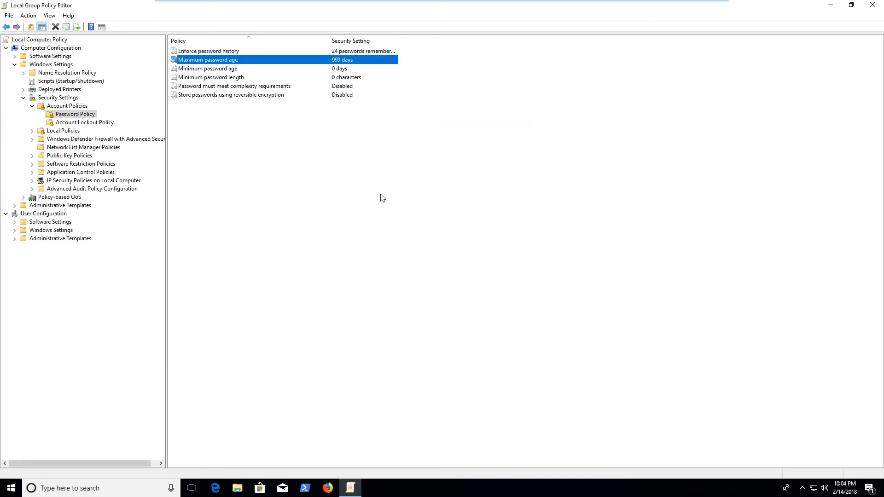
Try a Minimum password age of 998 days and discard the change
{"action": "left_click", "coordinate": [272, 76]}
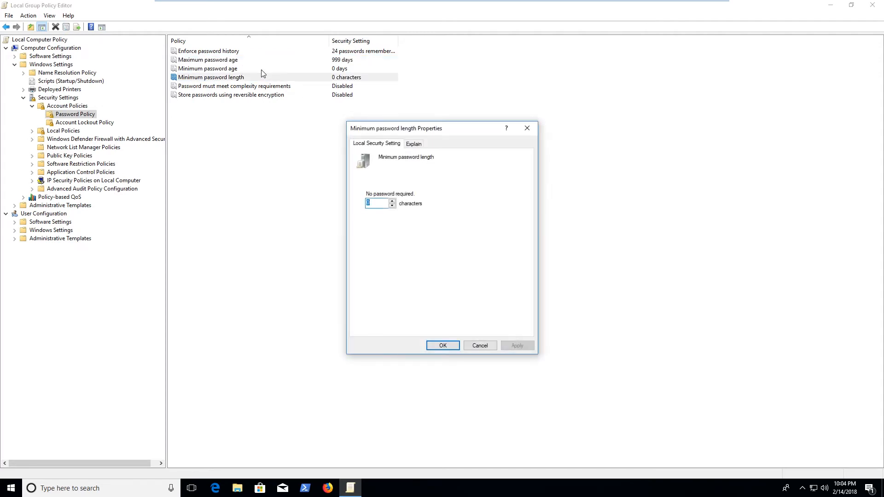
{"action": "left_click", "coordinate": [262, 69]}
{"action": "double_click", "coordinate": [292, 70]}
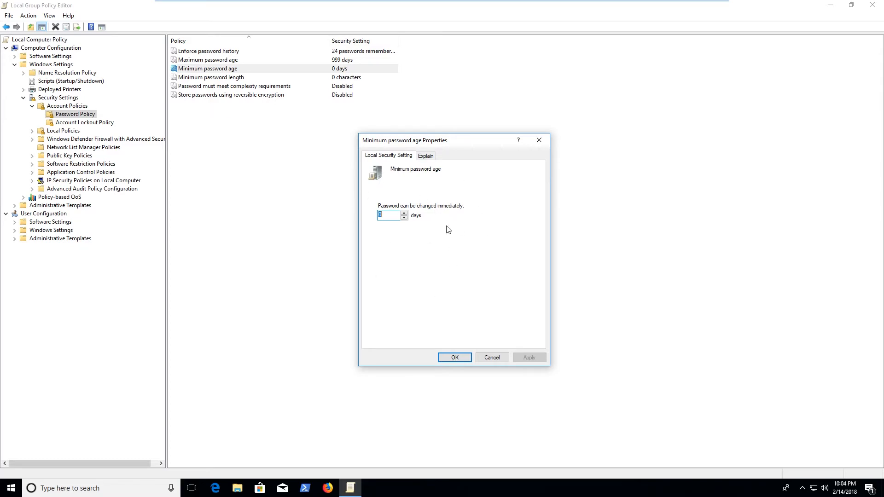
{"action": "type", "text": "7"}
{"action": "key", "text": "shift+Home"}
{"action": "type", "text": "0"}
{"action": "left_click", "coordinate": [530, 358]}
{"action": "type", "text": "998"}
{"action": "left_click", "coordinate": [493, 360]}
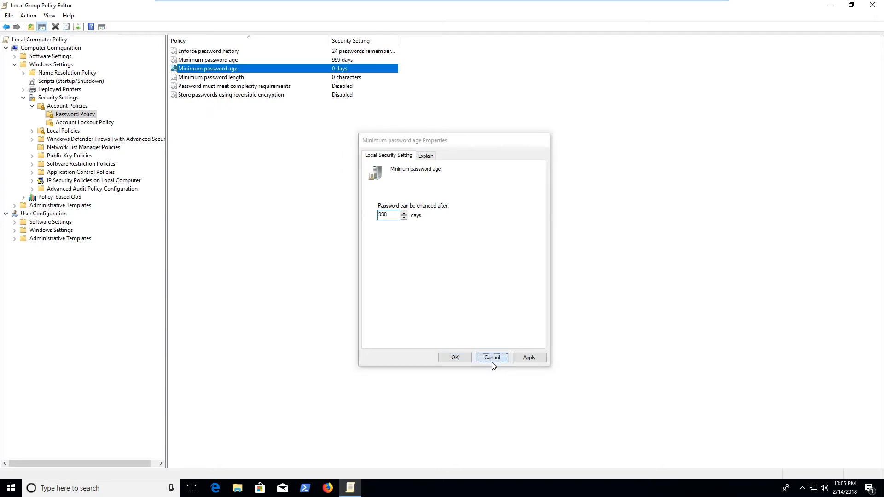
Set the Minimum password length policy to 14 characters and apply it
{"action": "double_click", "coordinate": [264, 77]}
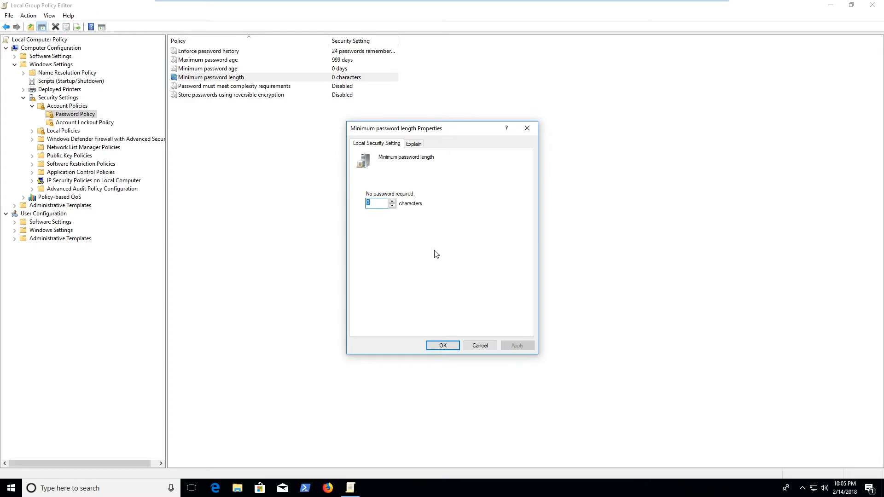
{"action": "type", "text": "8"}
{"action": "key", "text": "BackSpace"}
{"action": "type", "text": "8"}
{"action": "key", "text": "BackSpace"}
{"action": "type", "text": "14"}
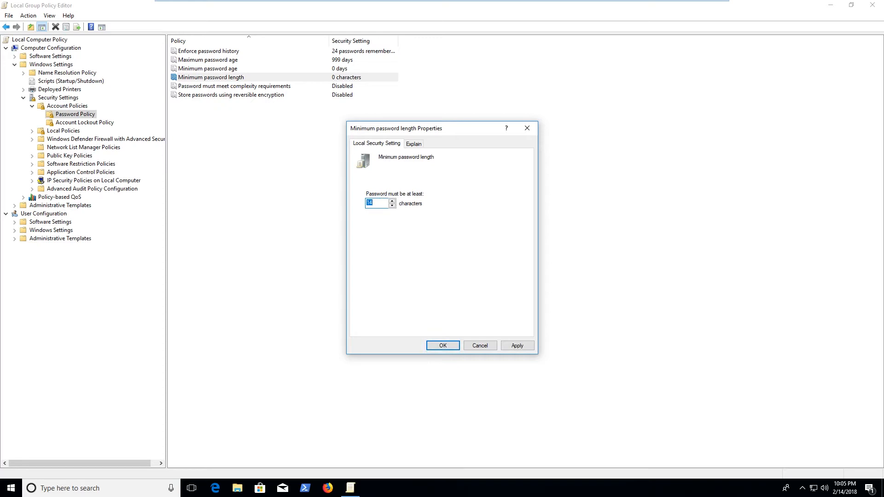
{"action": "key", "text": "Up"}
{"action": "key", "text": "Down"}
{"action": "left_click", "coordinate": [524, 348]}
{"action": "left_click", "coordinate": [437, 347]}
{"action": "left_click", "coordinate": [404, 211]}
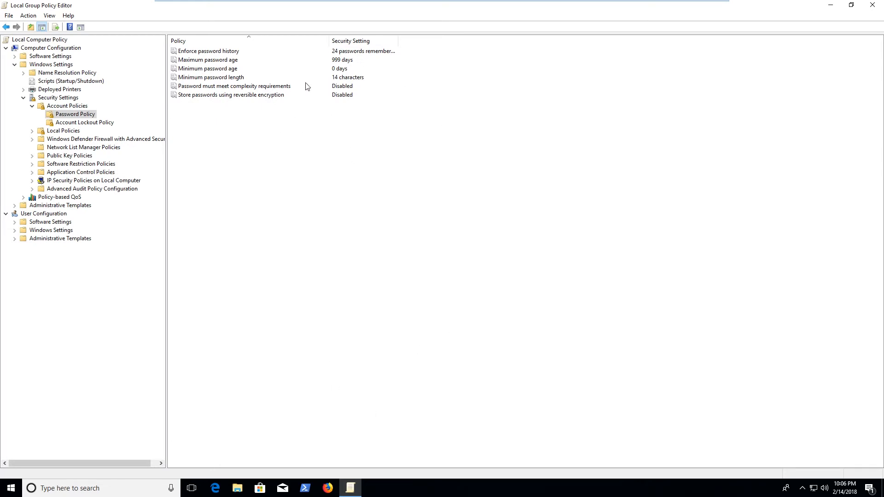
Read the explanation of Password must meet complexity requirements and apply the policy as Disabled
{"action": "double_click", "coordinate": [208, 88]}
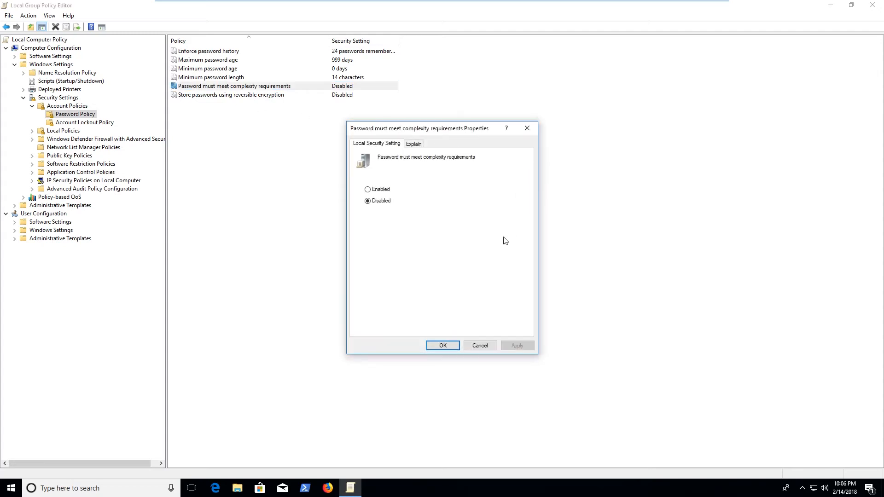
{"action": "left_click", "coordinate": [381, 202]}
{"action": "left_click", "coordinate": [415, 146]}
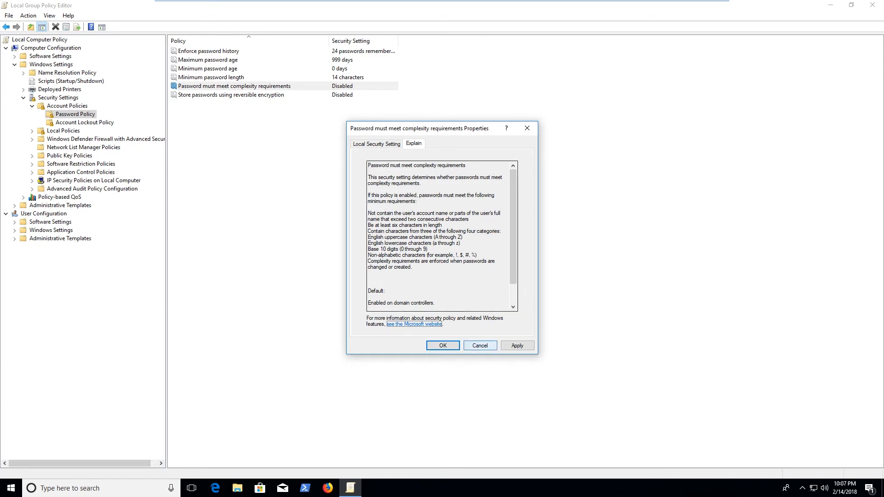
{"action": "left_click", "coordinate": [357, 145]}
{"action": "left_click", "coordinate": [524, 345]}
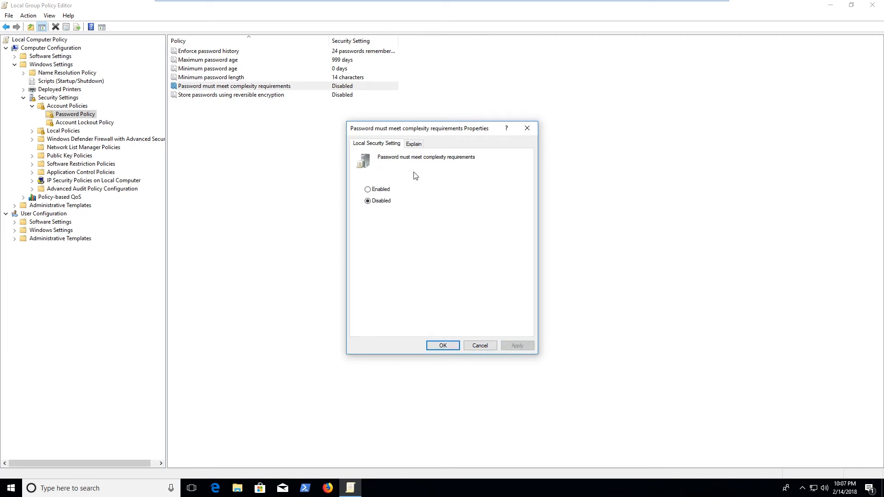
{"action": "left_click", "coordinate": [455, 346]}
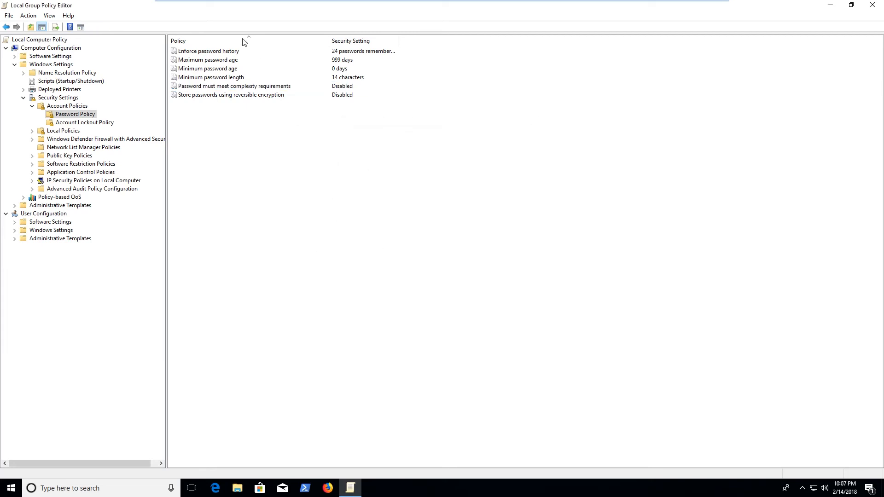
Read the explanation of Store passwords using reversible encryption, including its default, and close the policy without changes
{"action": "double_click", "coordinate": [270, 96]}
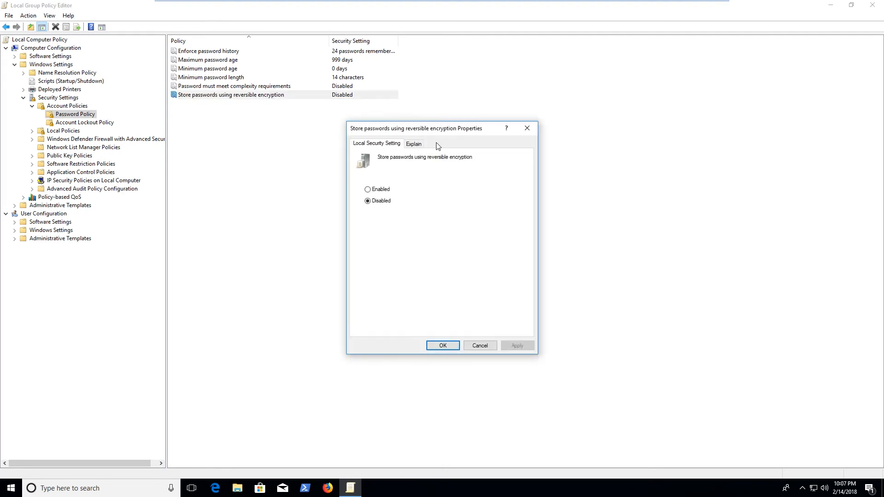
{"action": "left_click", "coordinate": [411, 144]}
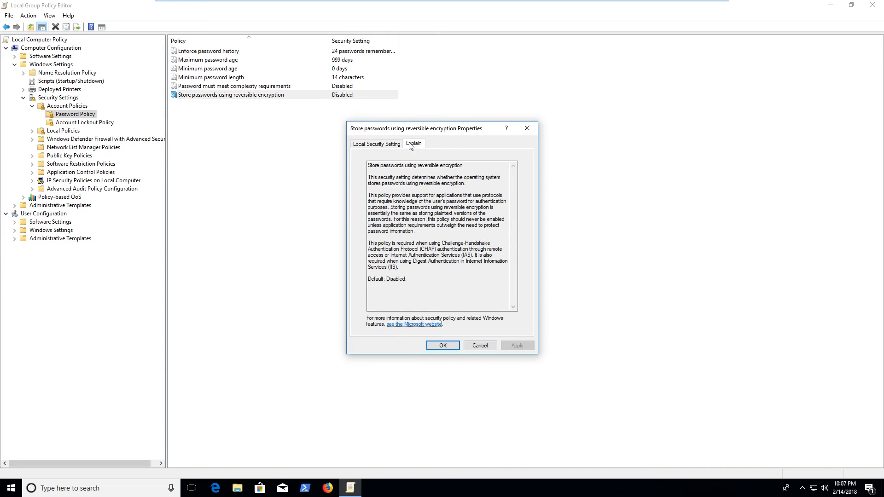
{"action": "left_click_drag", "start_coordinate": [407, 279], "coordinate": [368, 276]}
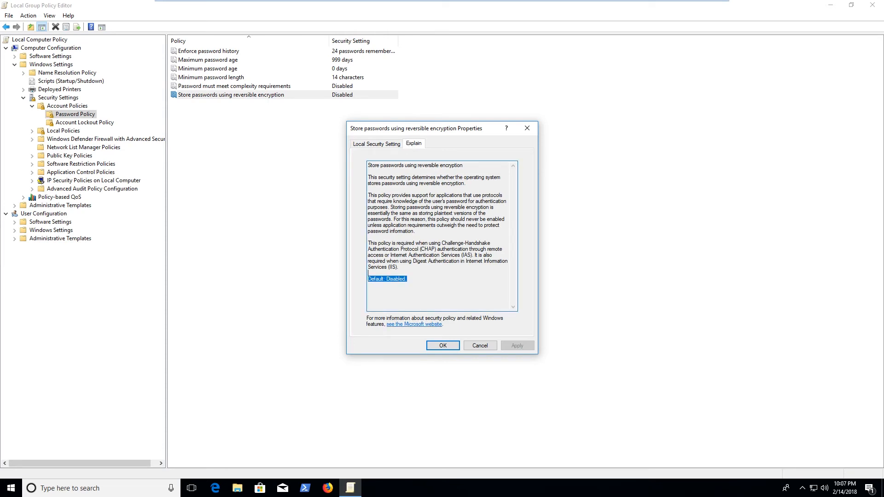
{"action": "left_click", "coordinate": [368, 275]}
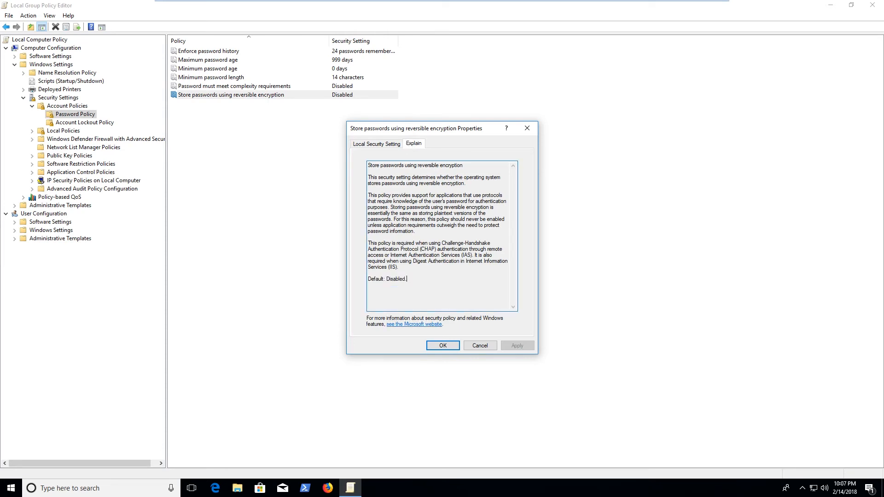
{"action": "left_click", "coordinate": [380, 144]}
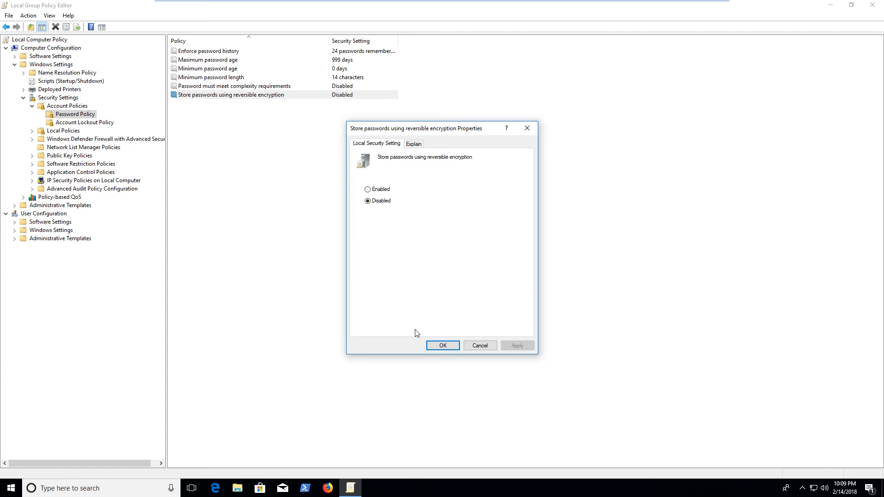
{"action": "left_click", "coordinate": [478, 346]}
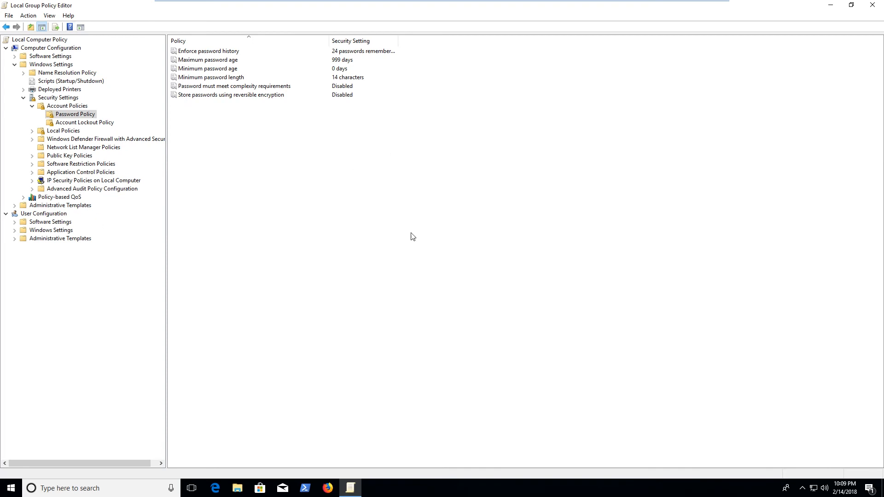
Open the Account Lockout Policy settings, view the Account lockout duration policy and its explanation, and close it without changes
{"action": "left_click", "coordinate": [69, 122]}
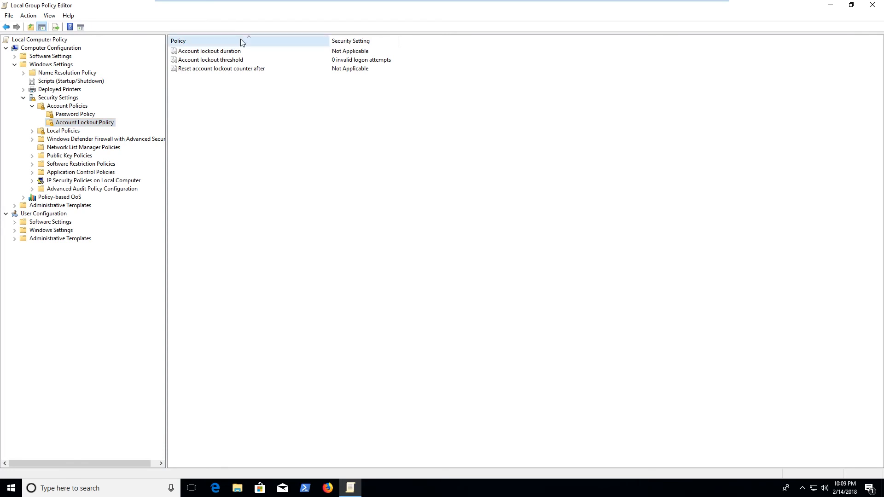
{"action": "double_click", "coordinate": [244, 51]}
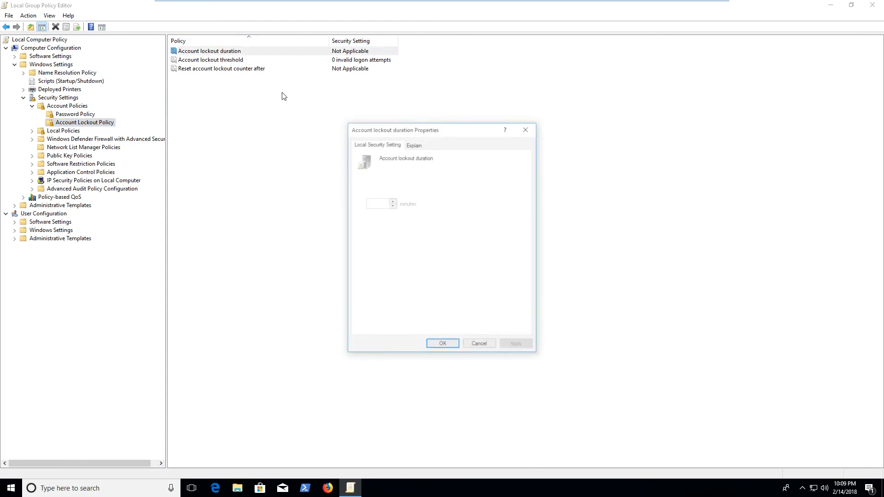
{"action": "left_click", "coordinate": [413, 145]}
{"action": "left_click", "coordinate": [386, 144]}
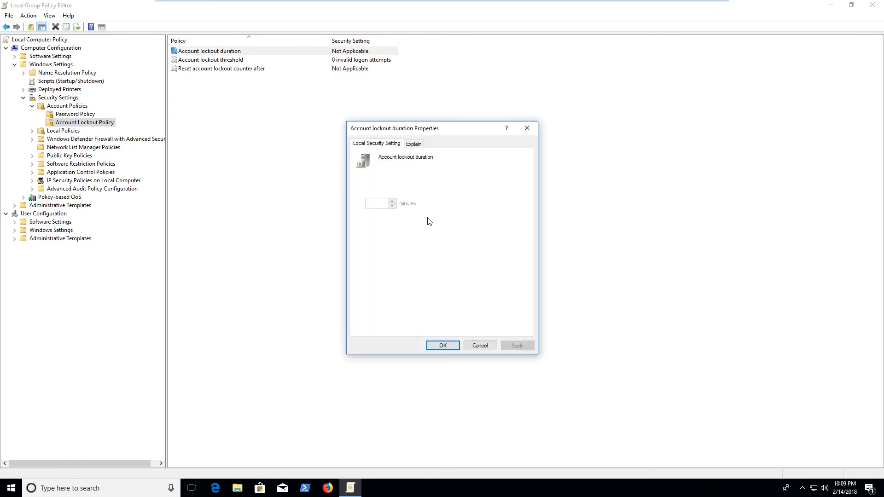
{"action": "left_click", "coordinate": [481, 347]}
Set the Account lockout threshold to 99 invalid logon attempts and accept the suggested 30-minute values for lockout duration and counter reset
{"action": "double_click", "coordinate": [250, 60]}
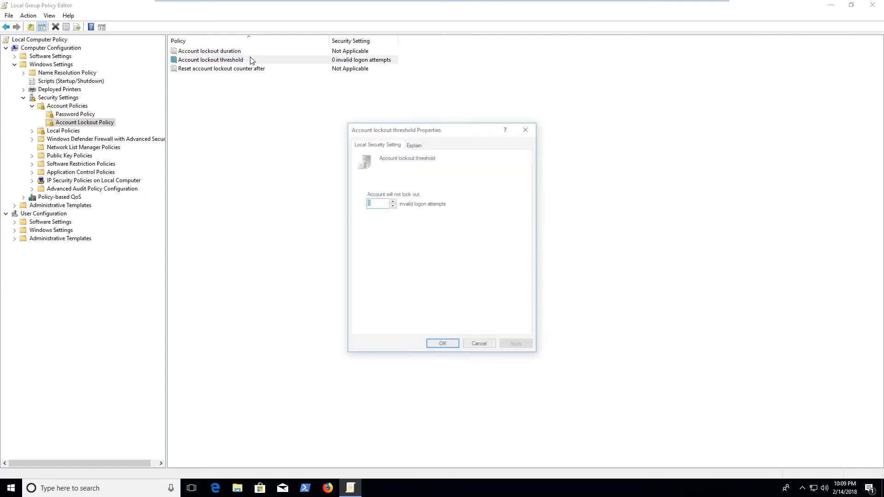
{"action": "type", "text": "99"}
{"action": "left_click", "coordinate": [516, 346]}
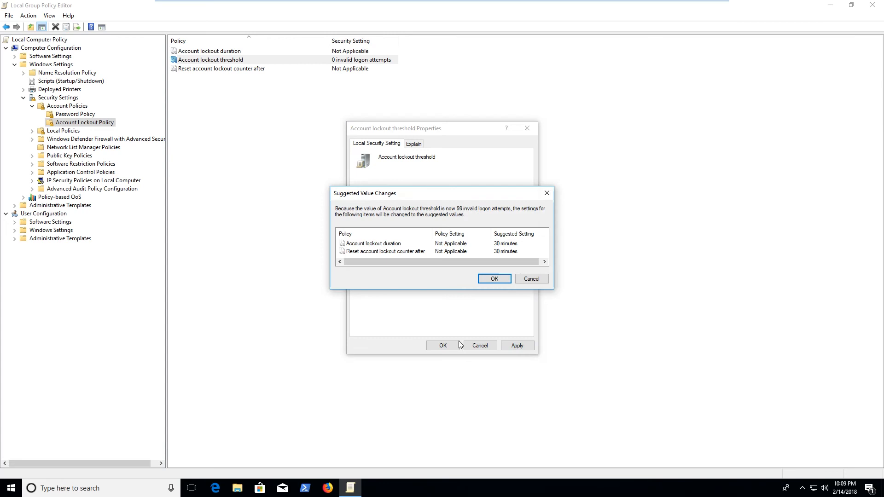
{"action": "left_click", "coordinate": [496, 278]}
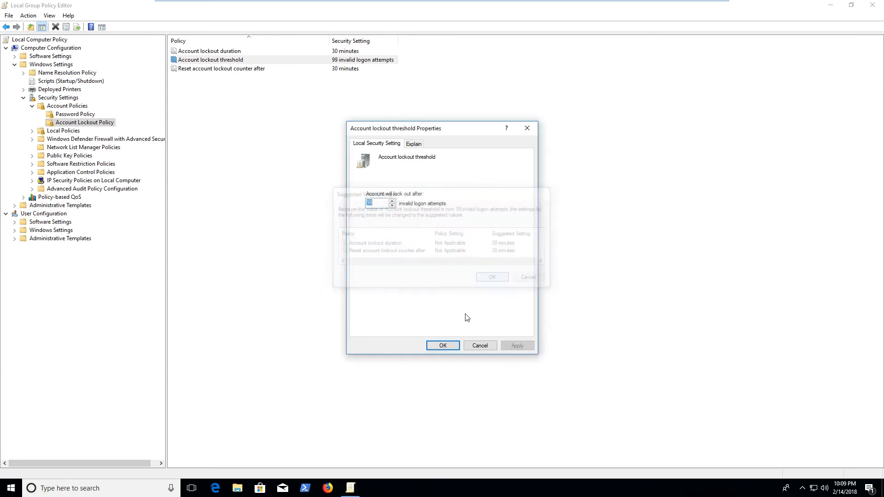
{"action": "left_click", "coordinate": [448, 346]}
Check the Account lockout duration explanation, set the duration to 2 minutes, and accept the suggested counter reset value of 2 minutes
{"action": "left_click", "coordinate": [260, 53]}
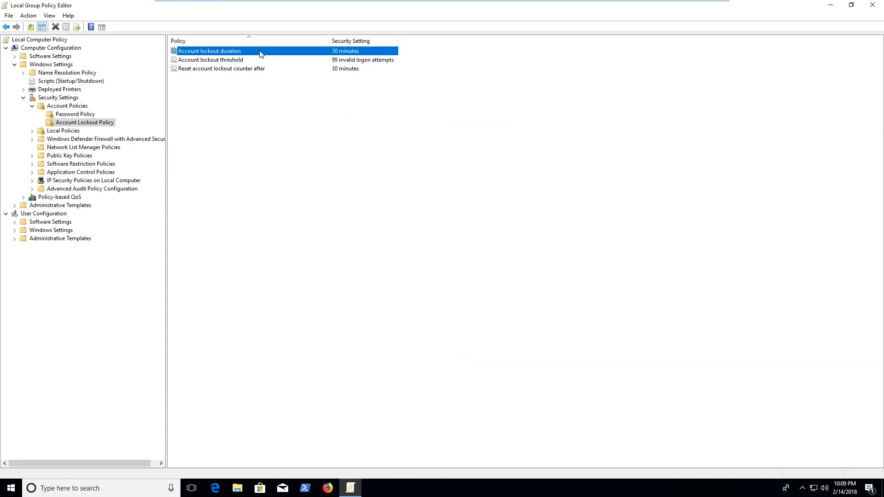
{"action": "double_click", "coordinate": [261, 53]}
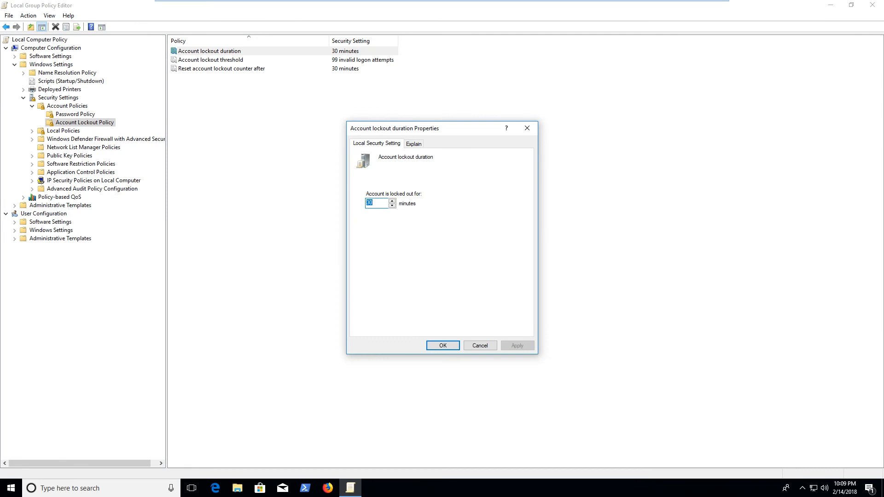
{"action": "left_click", "coordinate": [414, 144]}
{"action": "left_click", "coordinate": [387, 144]}
{"action": "left_click", "coordinate": [432, 345]}
{"action": "left_click", "coordinate": [493, 278]}
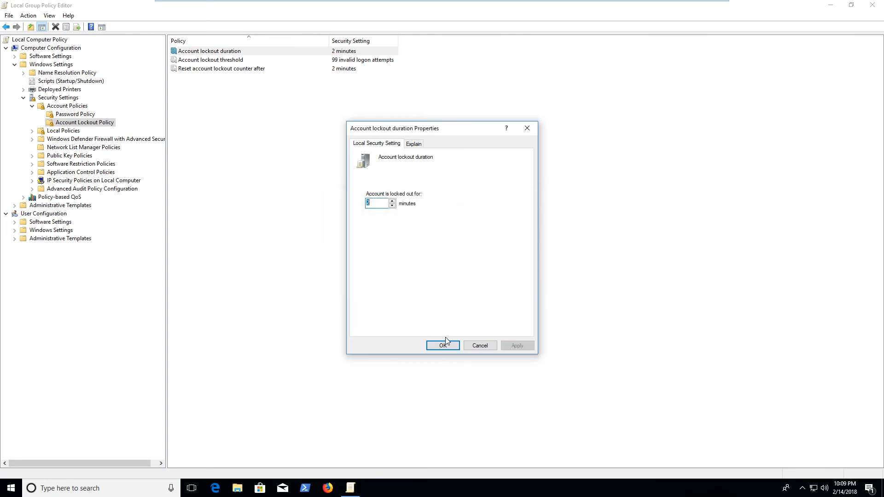
Set Reset account lockout counter after to 3 minutes and accept the suggested 3-minute Account lockout duration
{"action": "left_click", "coordinate": [343, 70]}
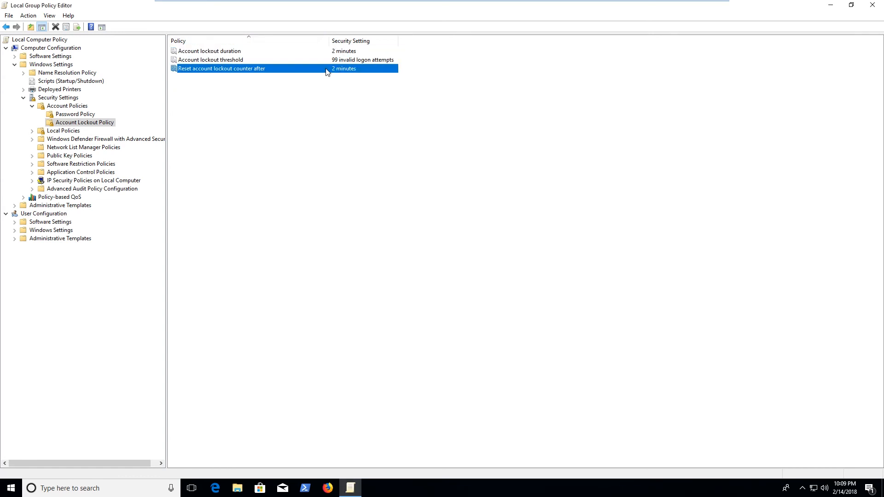
{"action": "left_click", "coordinate": [262, 143]}
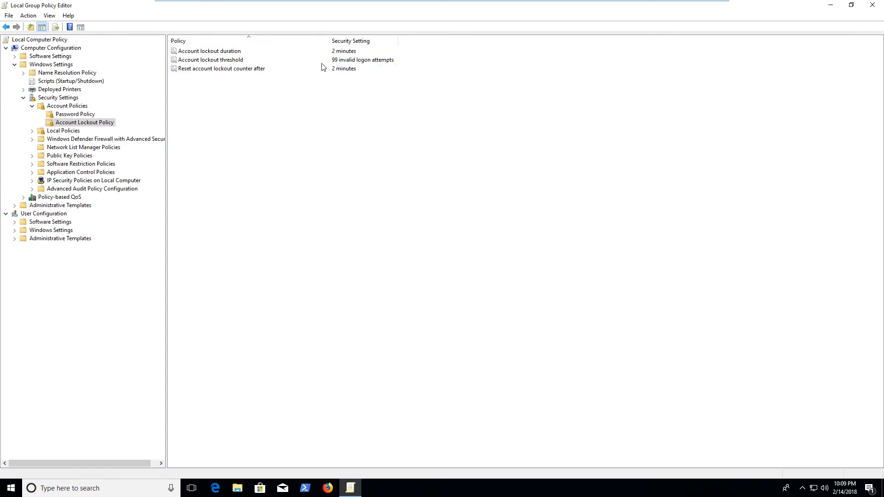
{"action": "double_click", "coordinate": [263, 69]}
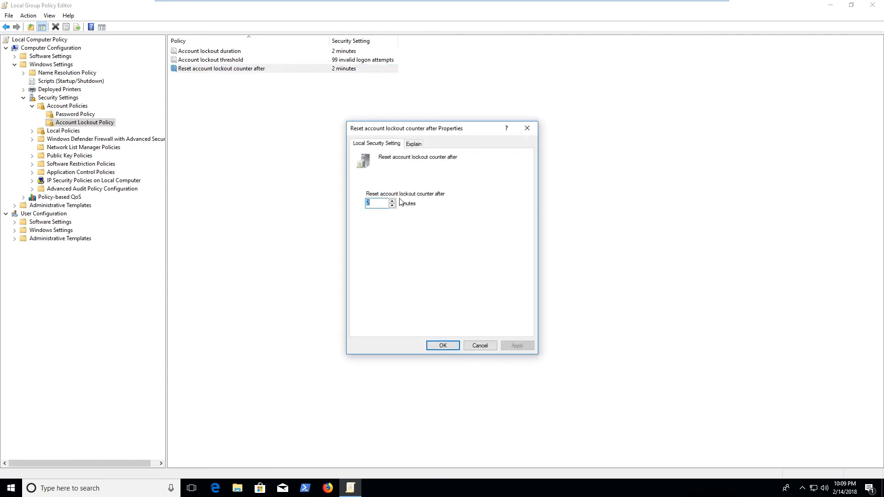
{"action": "type", "text": "3"}
{"action": "left_click", "coordinate": [517, 345]}
{"action": "left_click", "coordinate": [496, 279]}
{"action": "left_click", "coordinate": [441, 345]}
Set the Account lockout duration to 2 minutes and accept the suggested 2-minute value for Reset account lockout counter after
{"action": "double_click", "coordinate": [343, 51]}
{"action": "type", "text": "2"}
{"action": "left_click", "coordinate": [441, 344]}
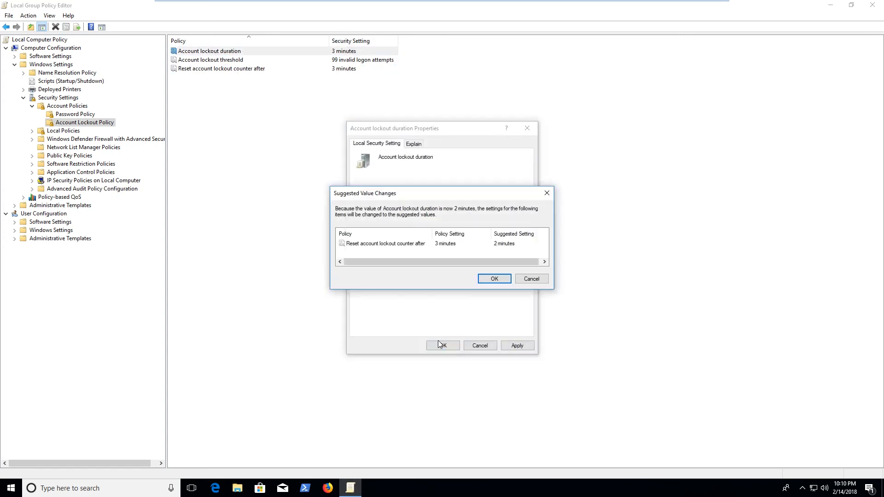
{"action": "left_click", "coordinate": [528, 282]}
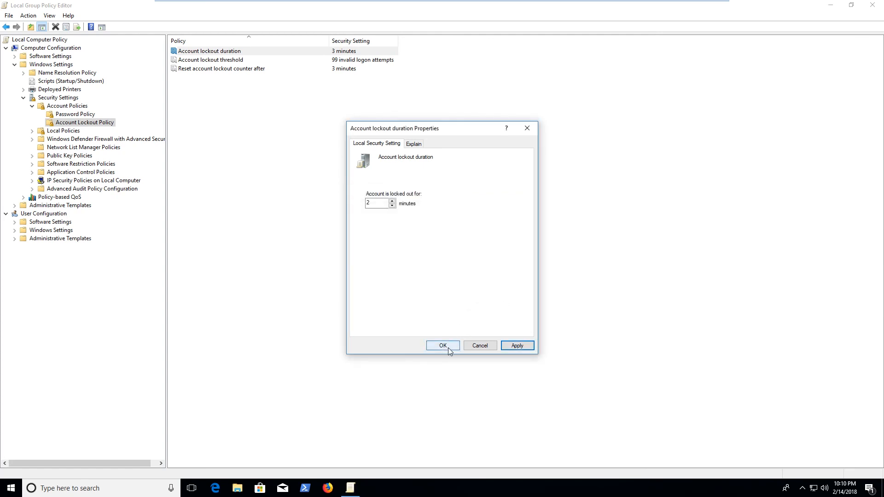
{"action": "left_click", "coordinate": [449, 346]}
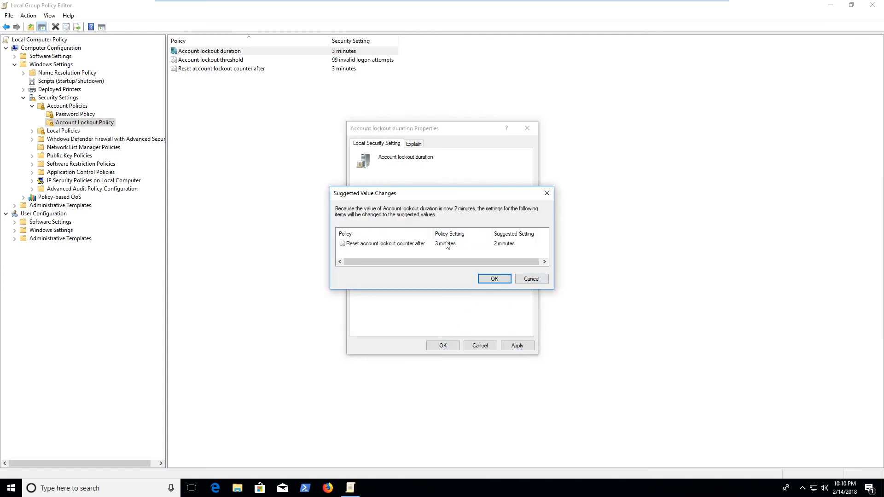
{"action": "left_click", "coordinate": [493, 281]}
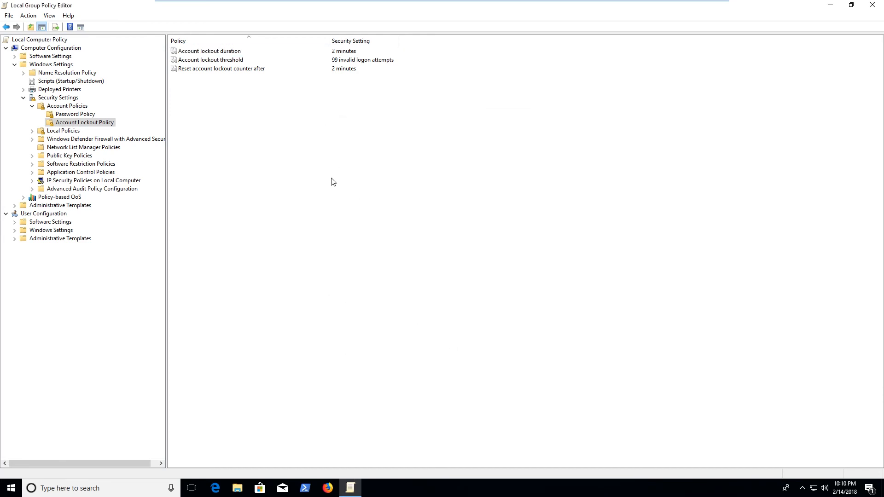
Review the configured values of the lockout duration, lockout threshold and lockout counter reset policies
{"action": "left_click", "coordinate": [247, 68]}
{"action": "left_click", "coordinate": [243, 59]}
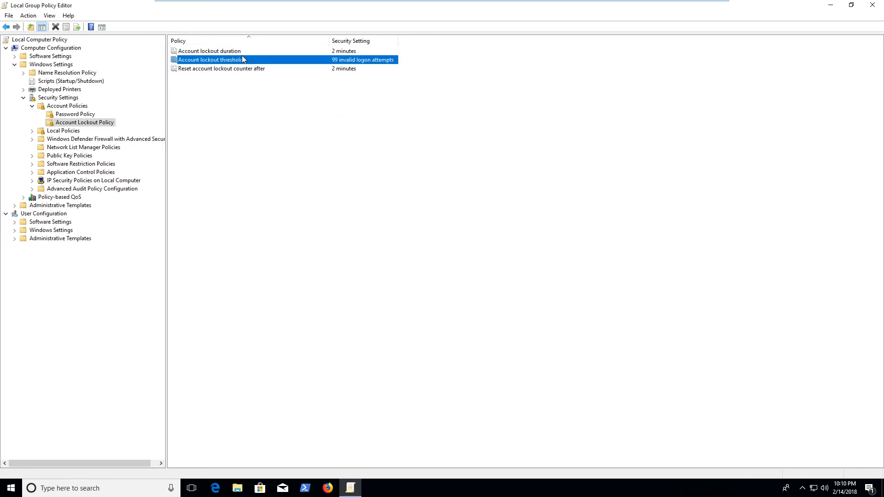
{"action": "left_click", "coordinate": [304, 160]}
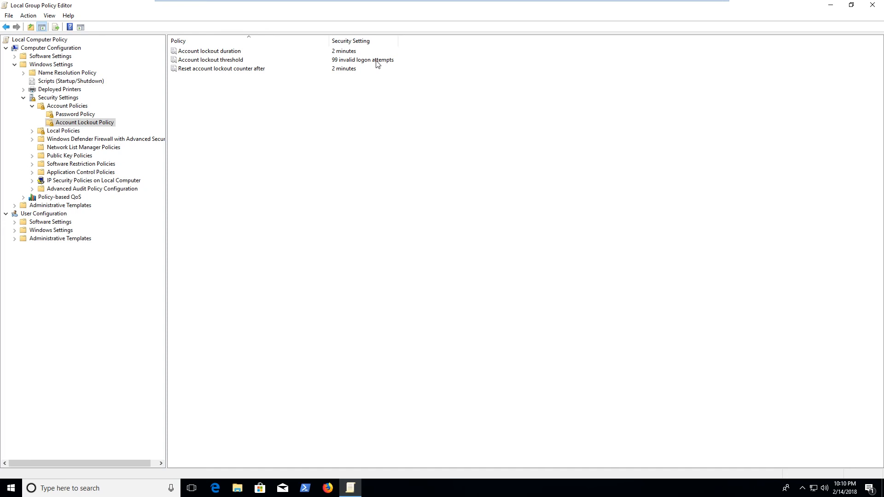
{"action": "left_click", "coordinate": [354, 70]}
{"action": "left_click", "coordinate": [349, 52]}
{"action": "left_click", "coordinate": [353, 62]}
{"action": "left_click", "coordinate": [319, 139]}
{"action": "left_click", "coordinate": [339, 53]}
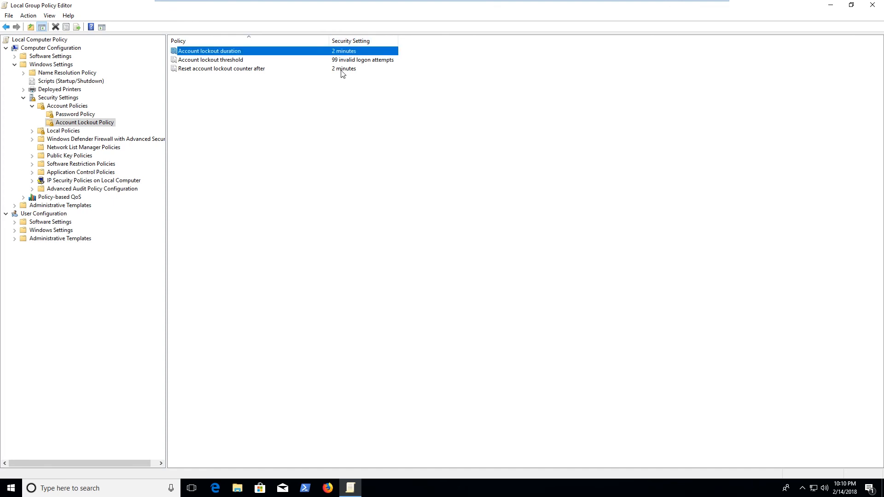
{"action": "left_click", "coordinate": [343, 71]}
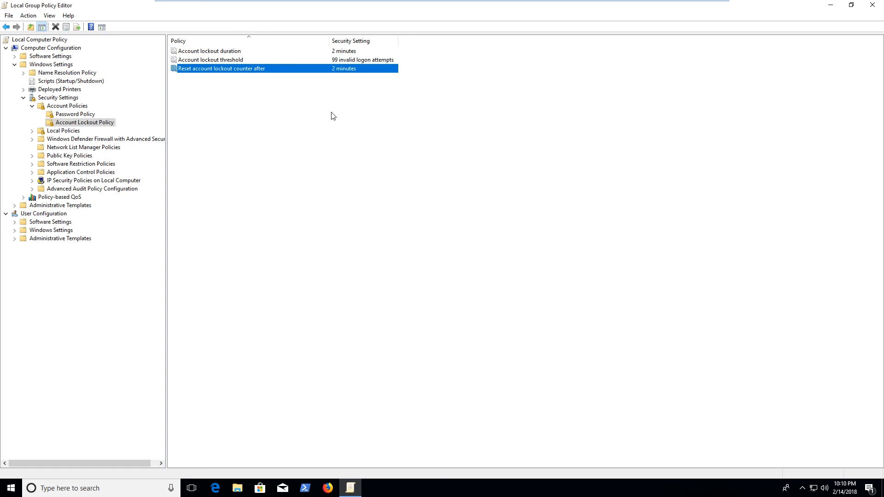
{"action": "left_click", "coordinate": [362, 63]}
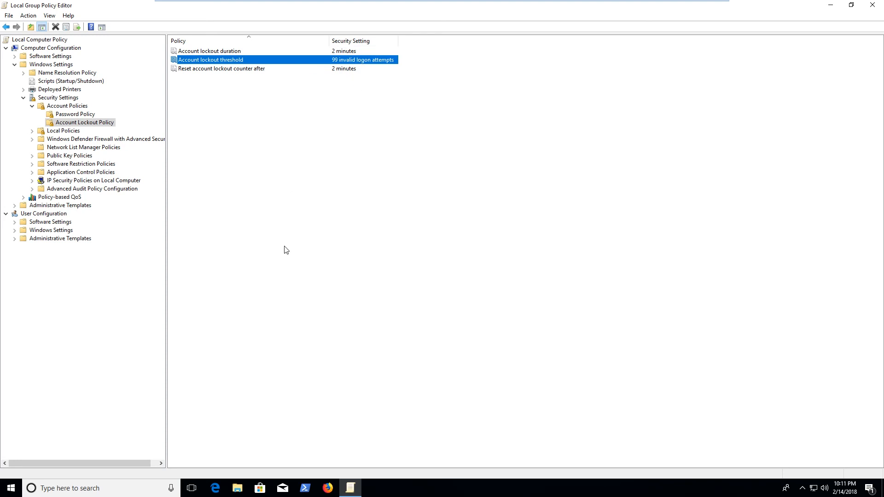
{"action": "left_click", "coordinate": [291, 274]}
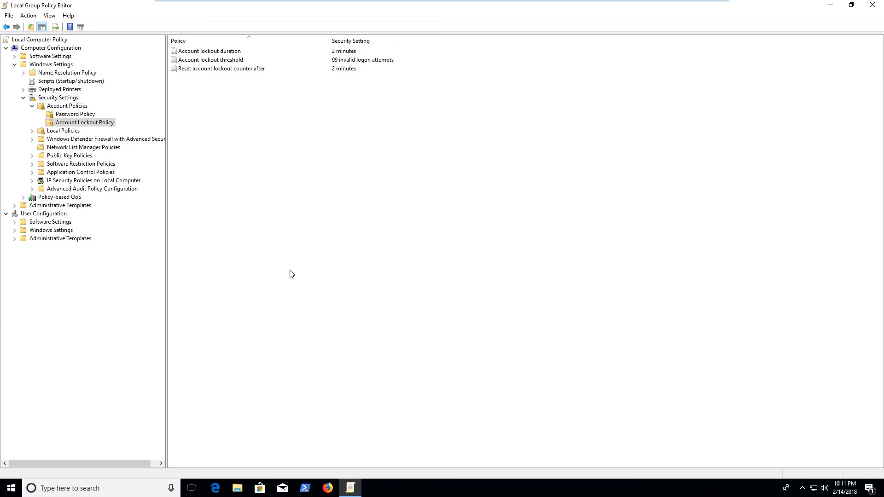
{"action": "left_click", "coordinate": [352, 64]}
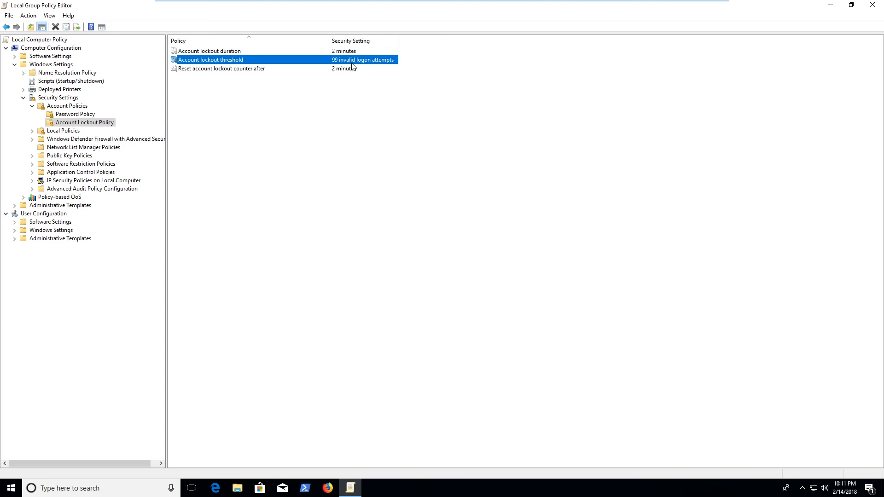
{"action": "left_click", "coordinate": [336, 72]}
{"action": "left_click", "coordinate": [347, 118]}
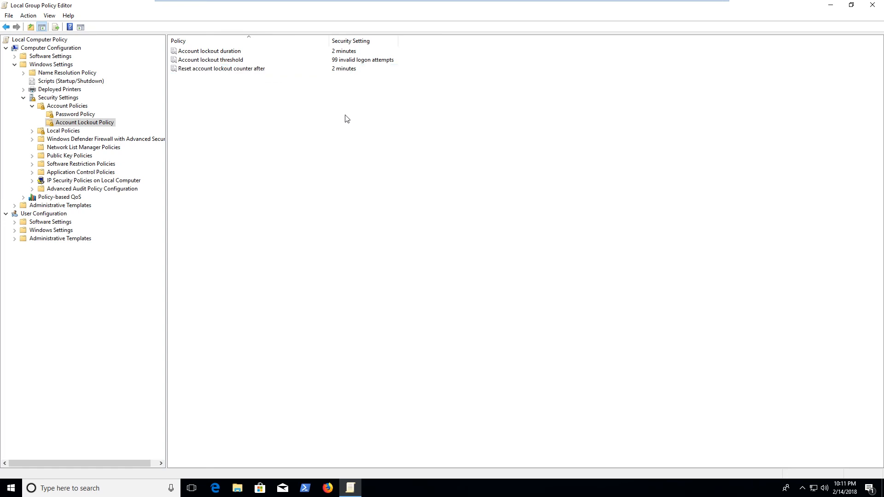